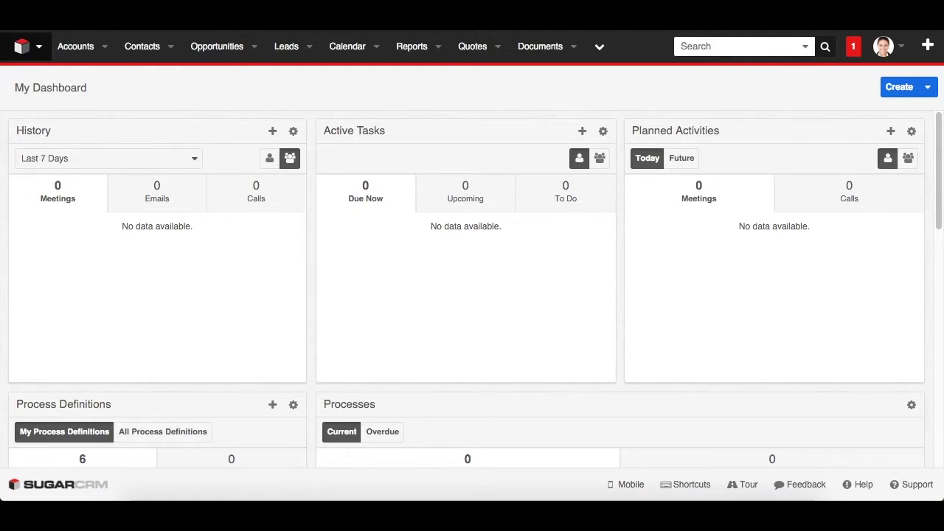
- Go from the avatar menu's Admin page to the FayeBSG Sugar Dashboard Manager
left_click(883, 45)
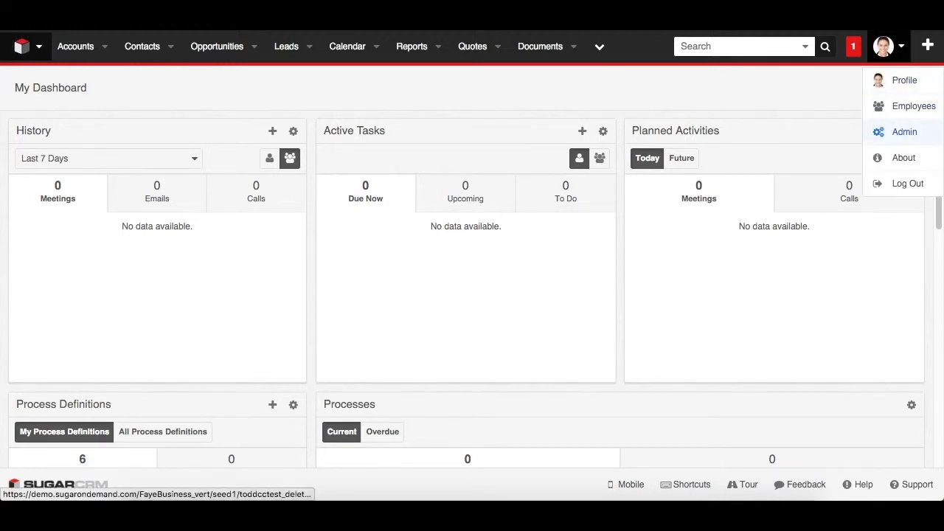
left_click(904, 130)
scroll(472, 266, "down", 10)
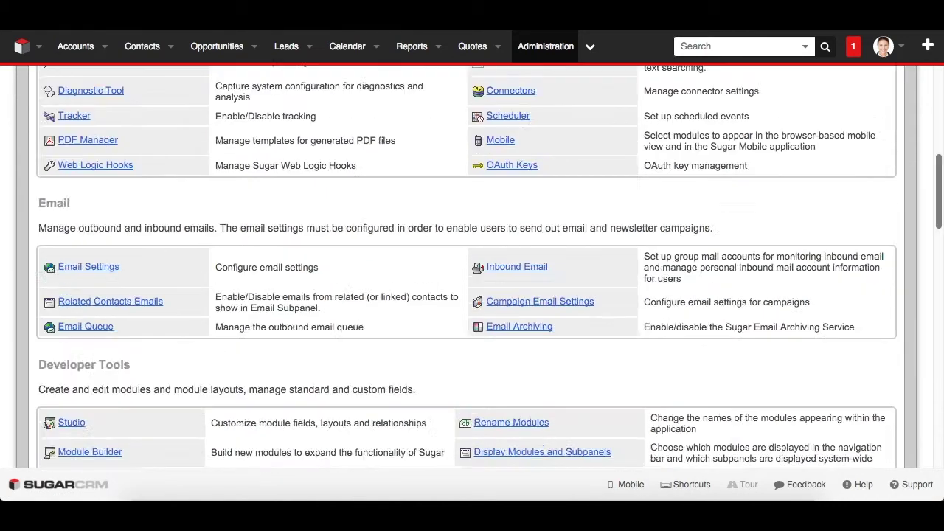
scroll(472, 265, "down", 10)
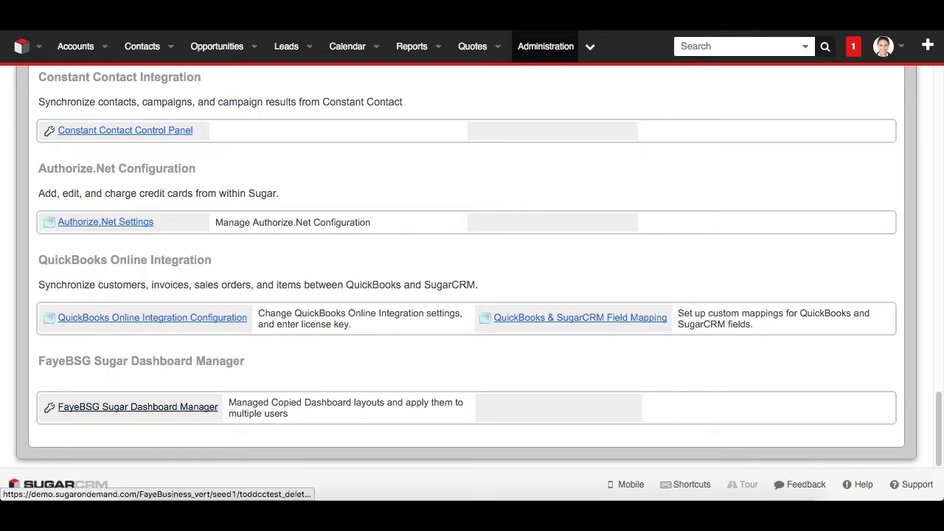
left_click(138, 406)
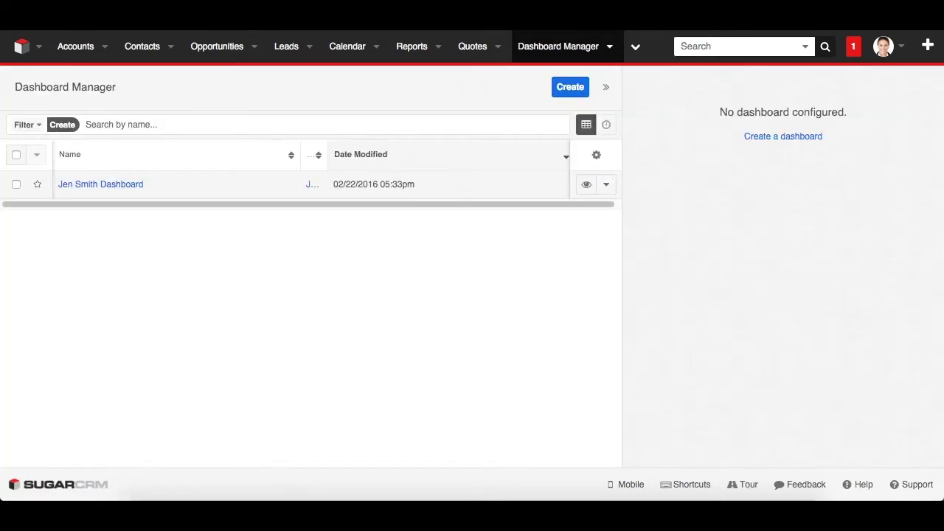
- Create a dashboard named 'New Dashboard for Sales' and save it with Save and view
left_click(570, 86)
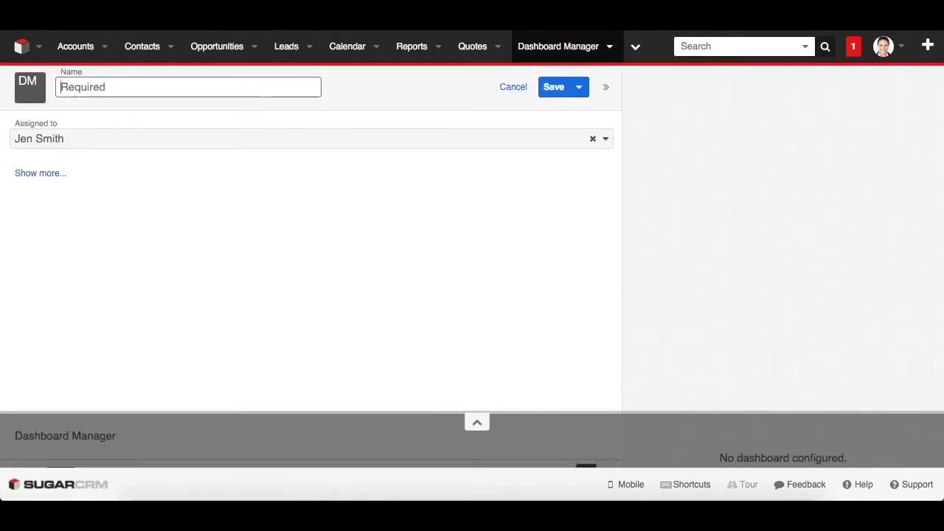
type("New D")
type("ahs")
key("BackSpace")
key("BackSpace")
type("shoard")
key("BackSpace")
key("BackSpace")
key("BackSpace")
type("board for Sales")
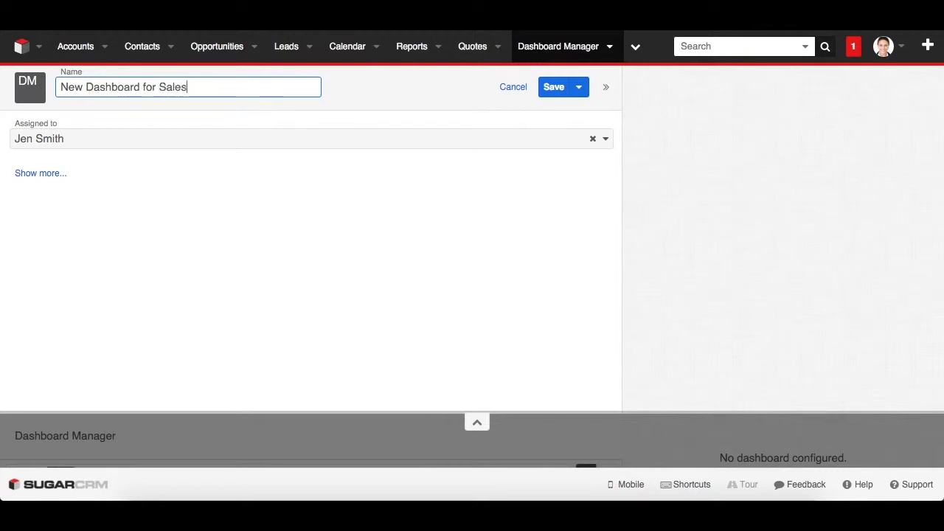
left_click(579, 87)
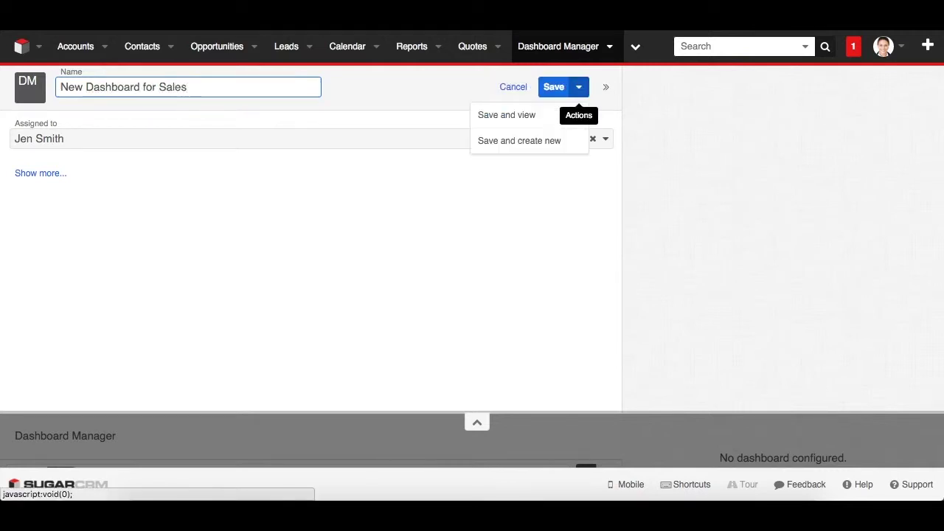
left_click(506, 115)
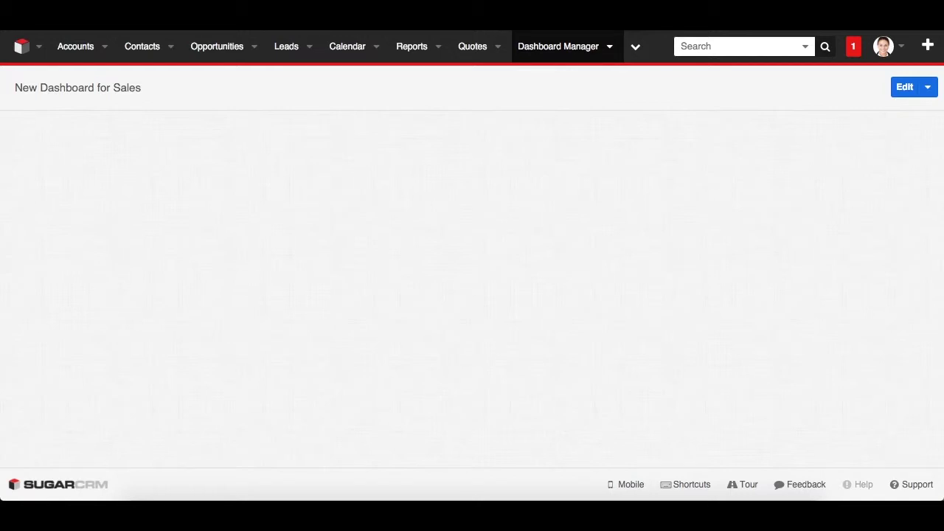
- Add a History dashlet in a new row of the left column
left_click(904, 87)
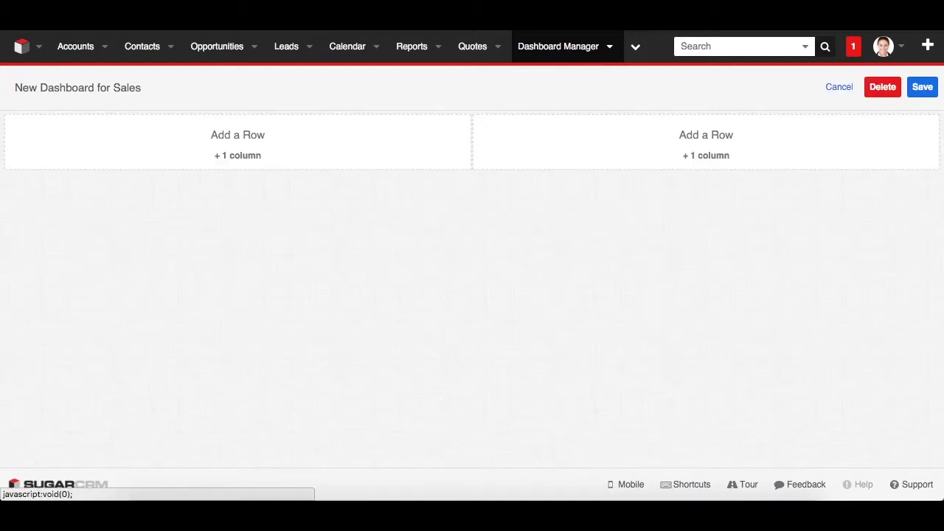
left_click(238, 155)
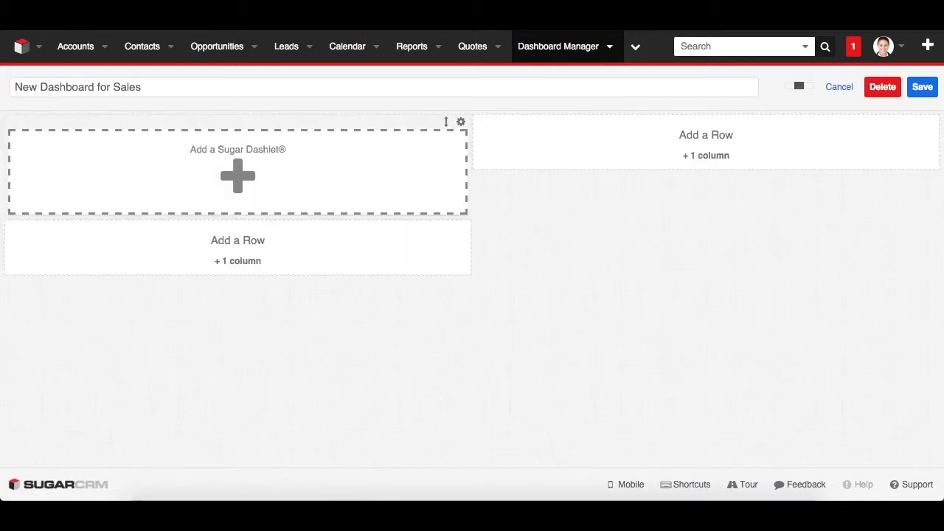
left_click(238, 175)
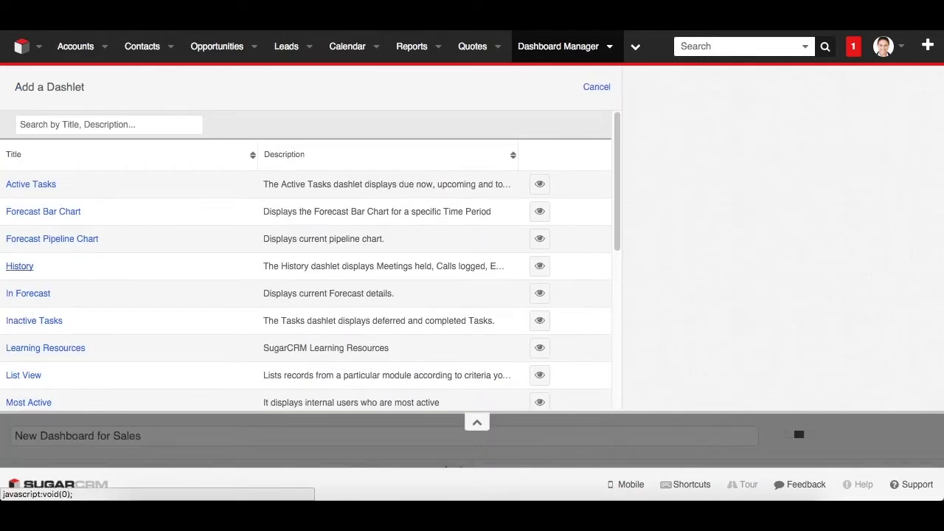
left_click(19, 266)
left_click(599, 86)
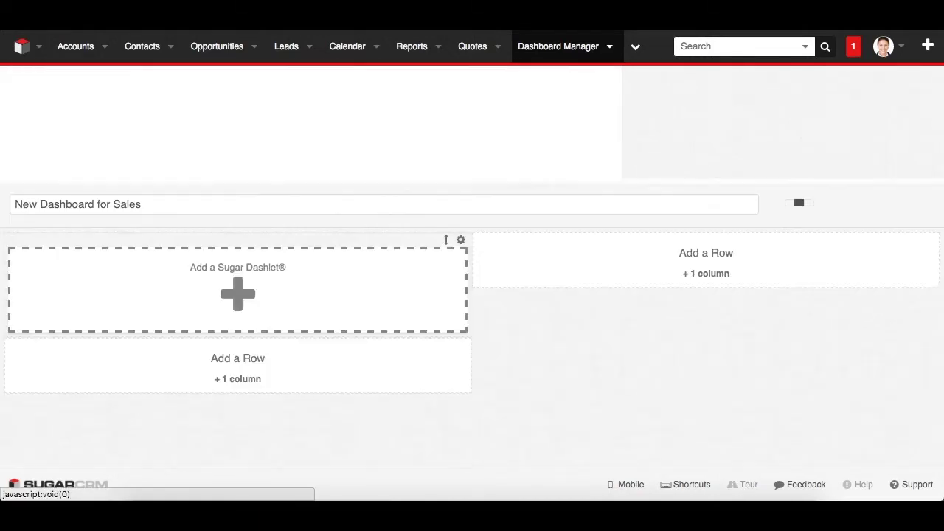
- Add a List View dashlet in a new right-column row
left_click(705, 155)
left_click(705, 173)
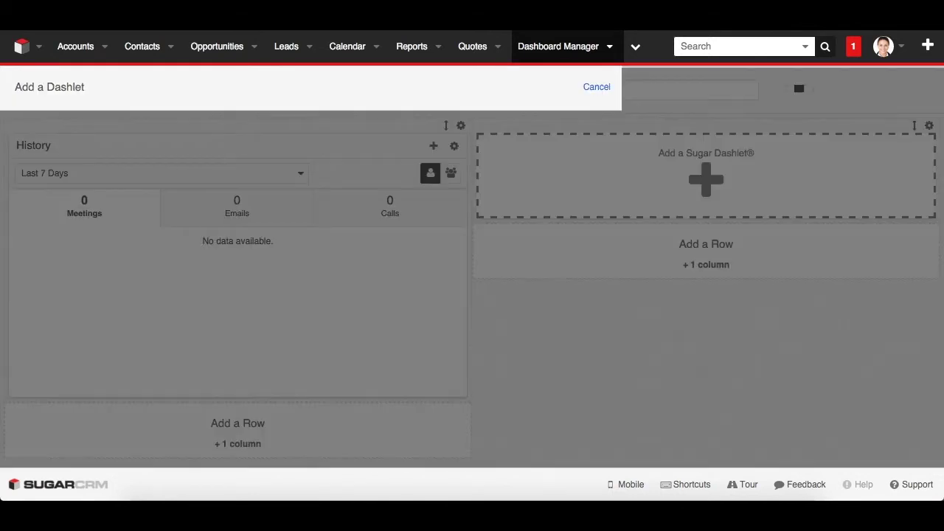
left_click(23, 374)
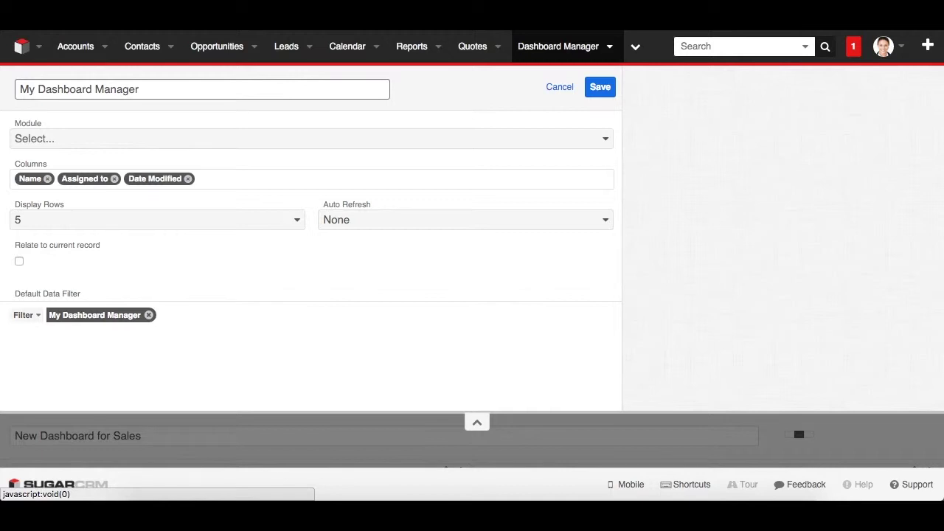
- Set the list dashlet to the Accounts module with the title 'Banking Accounts'
left_click(309, 139)
left_click(29, 186)
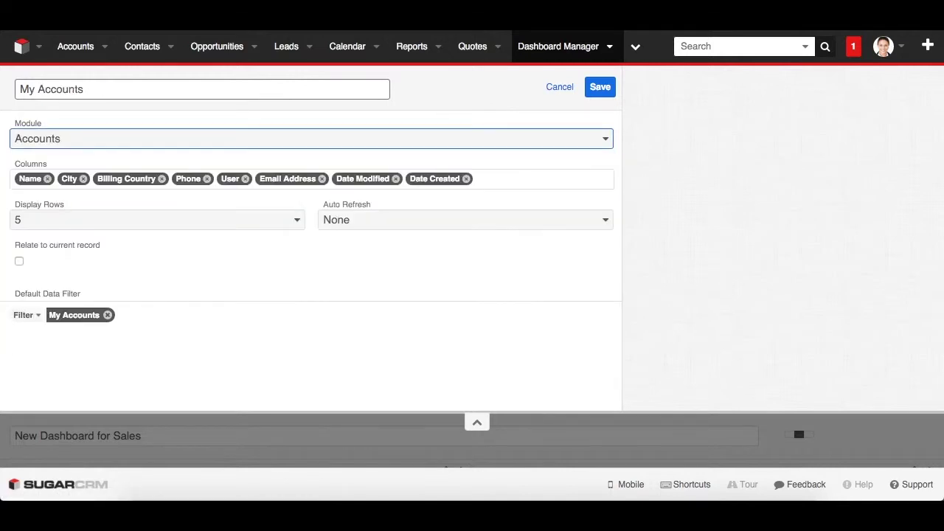
key("shift+Tab")
key("BackSpace")
type("B")
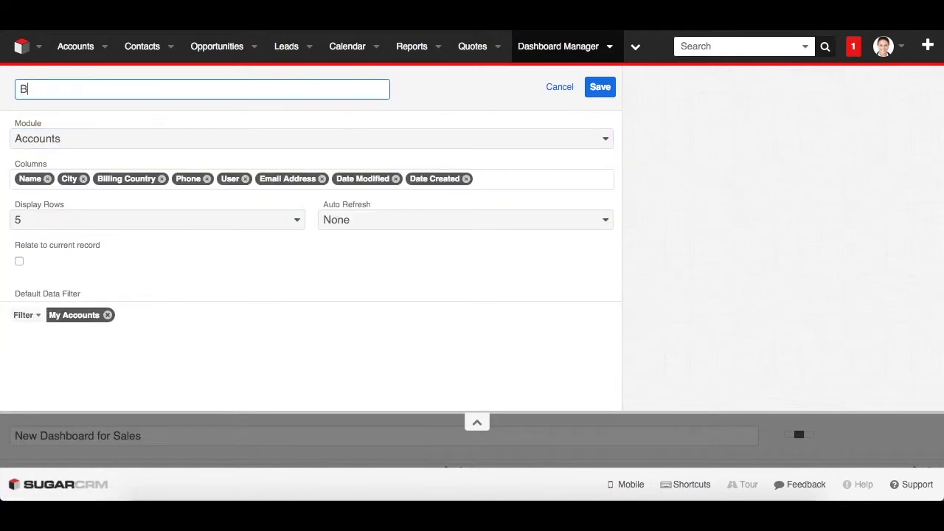
type("anj")
key("BackSpace")
type("king")
type(" Accounts")
- Apply Banking Filter, save the dashlet, then save the dashboard layout
left_click(23, 315)
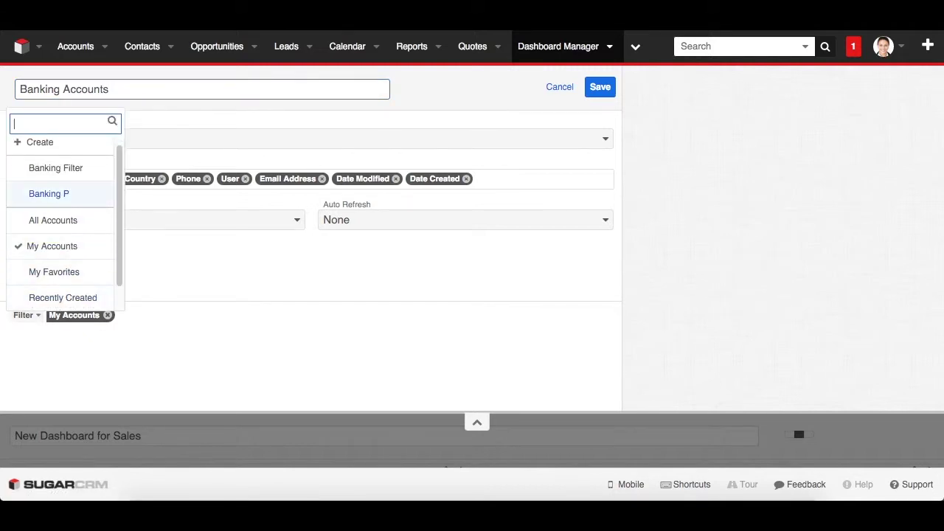
left_click(55, 175)
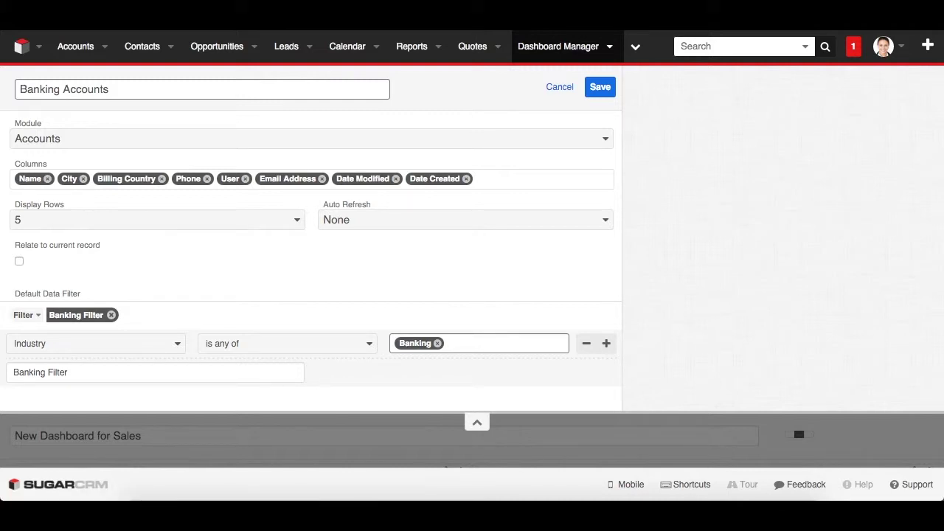
left_click(599, 87)
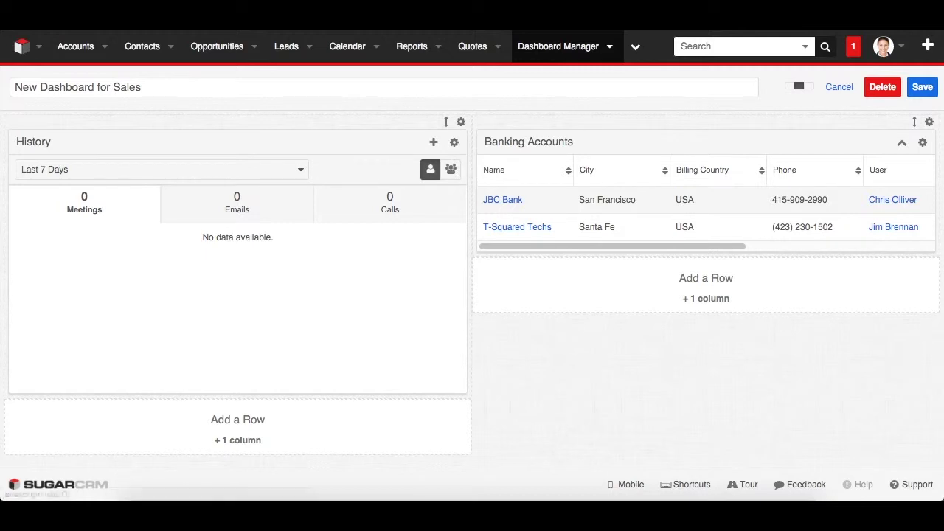
left_click(922, 86)
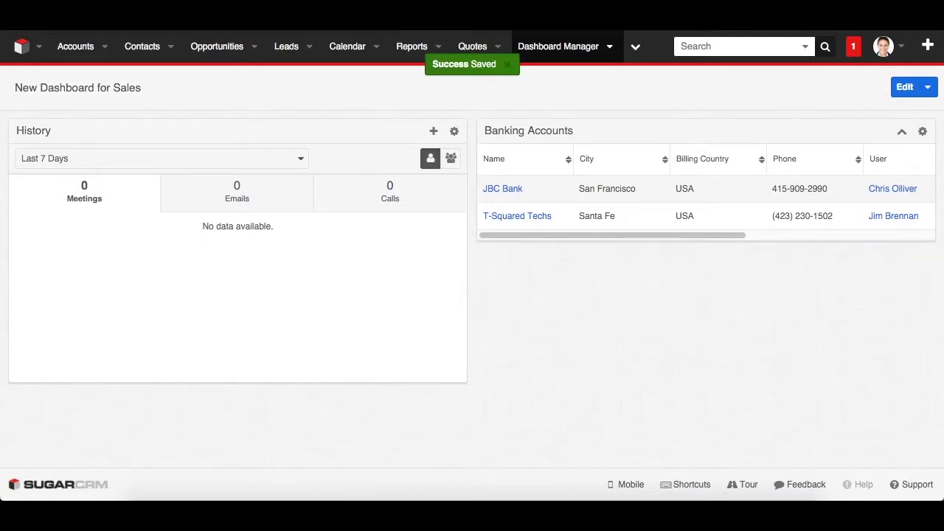
- Copy 'New Dashboard for Sales' to the VP Sales user with Copy Dashboard to Users
left_click(558, 46)
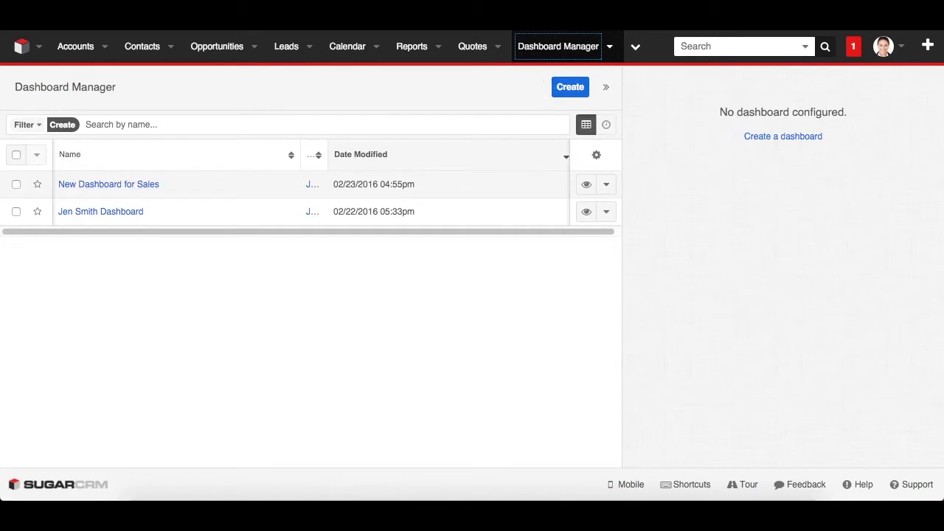
left_click(16, 184)
left_click(605, 184)
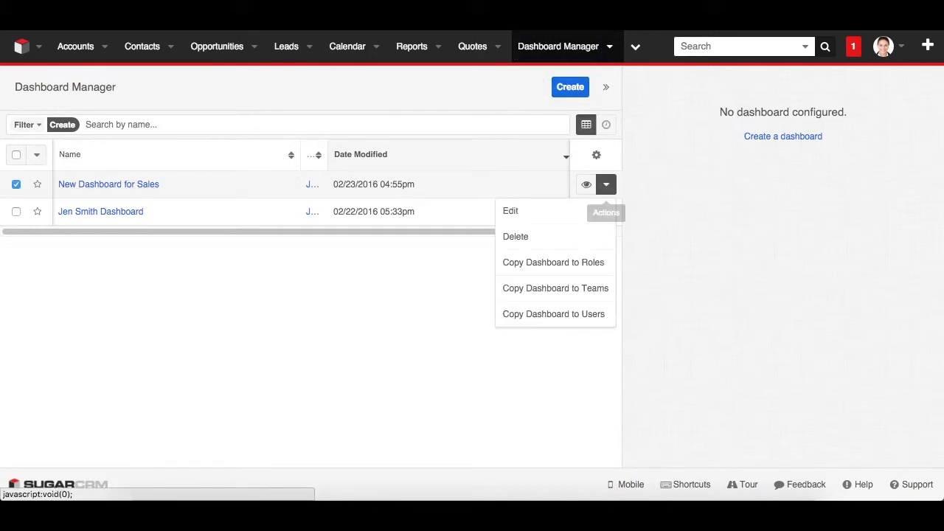
left_click(553, 313)
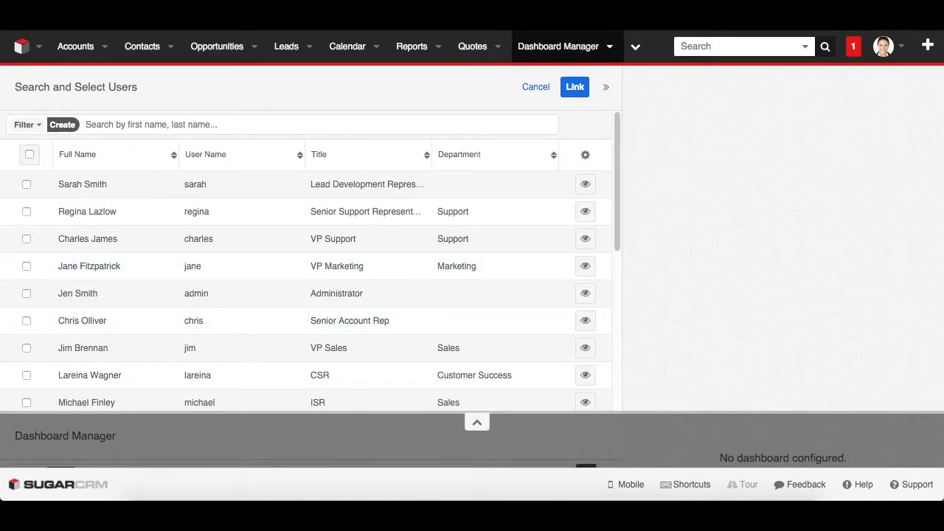
left_click(27, 347)
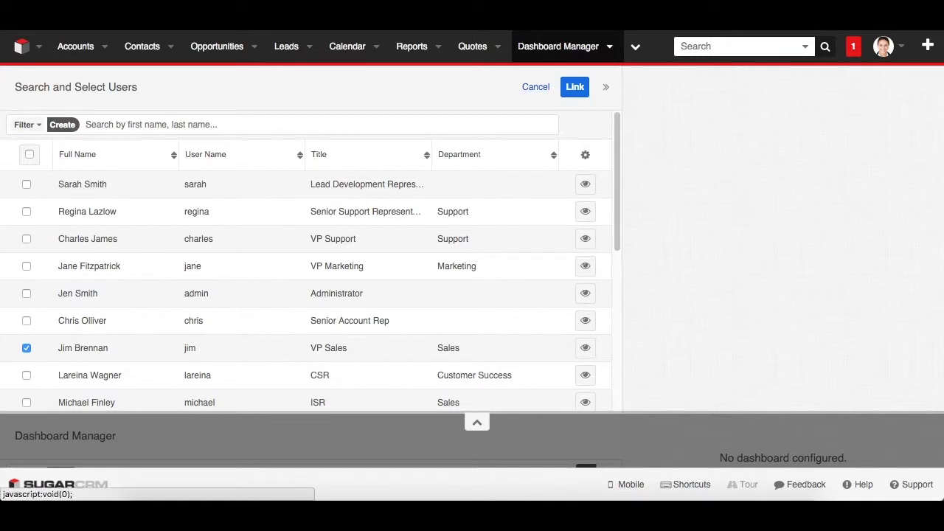
left_click(575, 86)
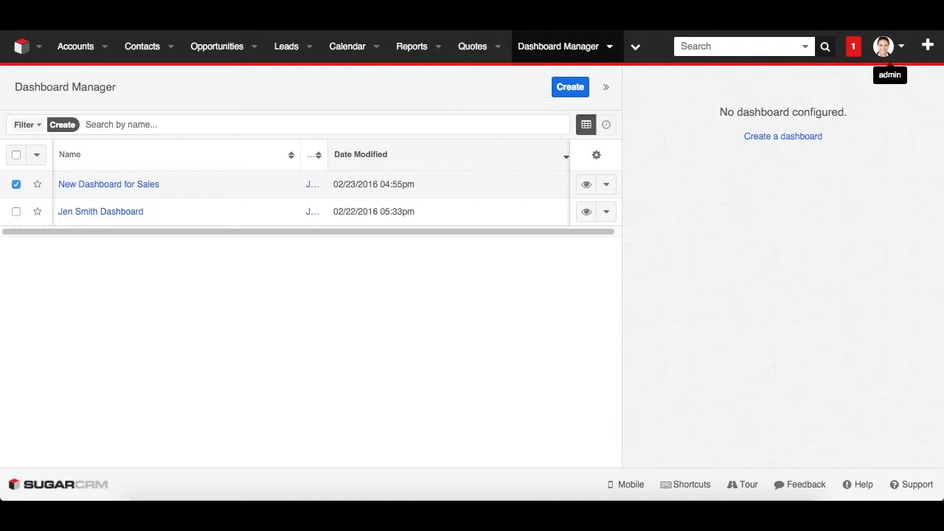
left_click(885, 46)
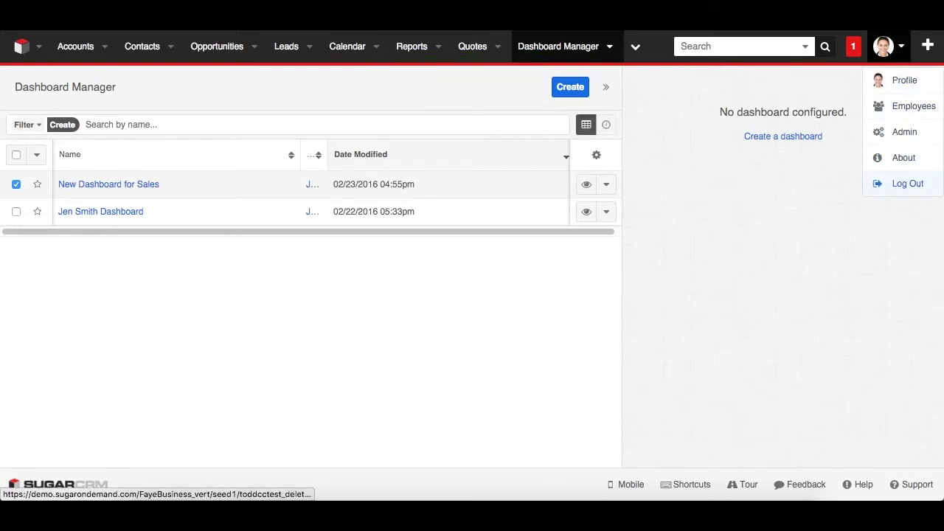
- Log out and sign back in as the Vice President of Sales persona
left_click(907, 184)
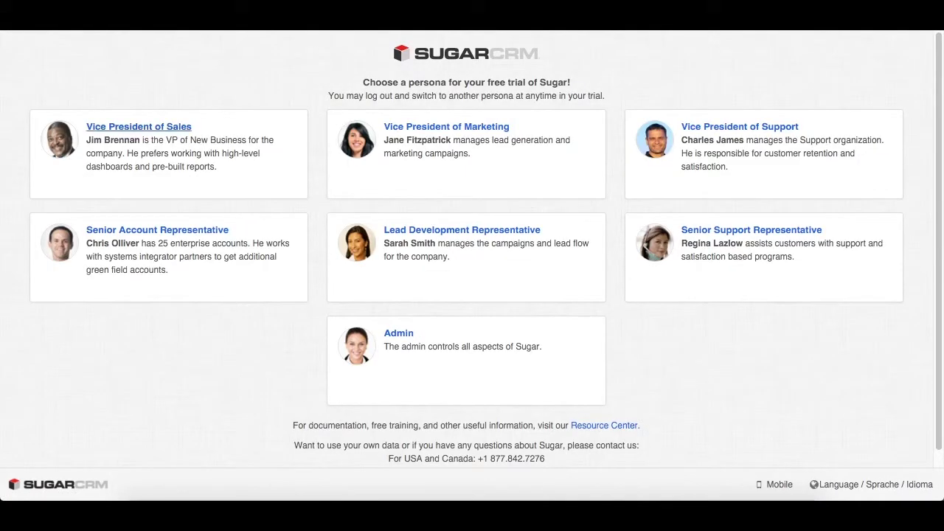
left_click(139, 126)
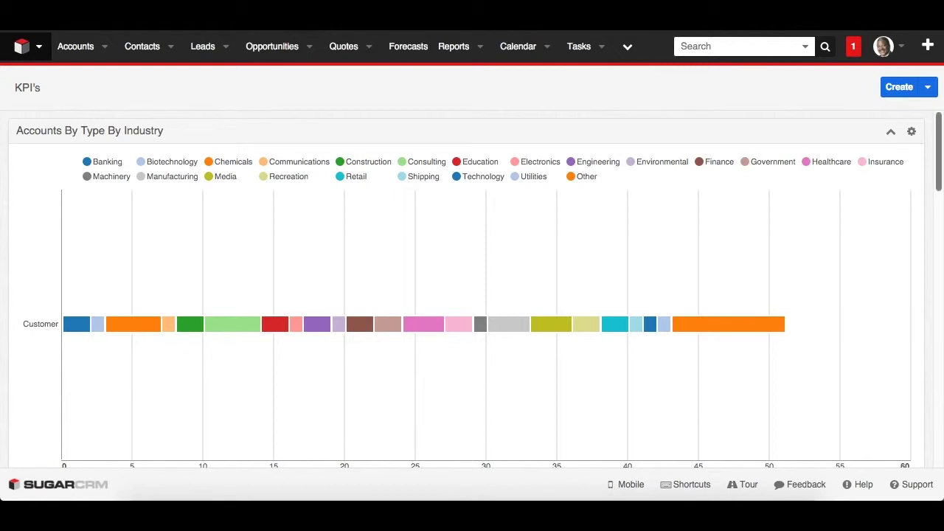
- Copy the KPI's dashboard to the Dashboard Manager from its actions menu
scroll(472, 295, "down", 5)
scroll(472, 295, "down", 5)
scroll(472, 295, "down", 3)
scroll(472, 295, "up", 5)
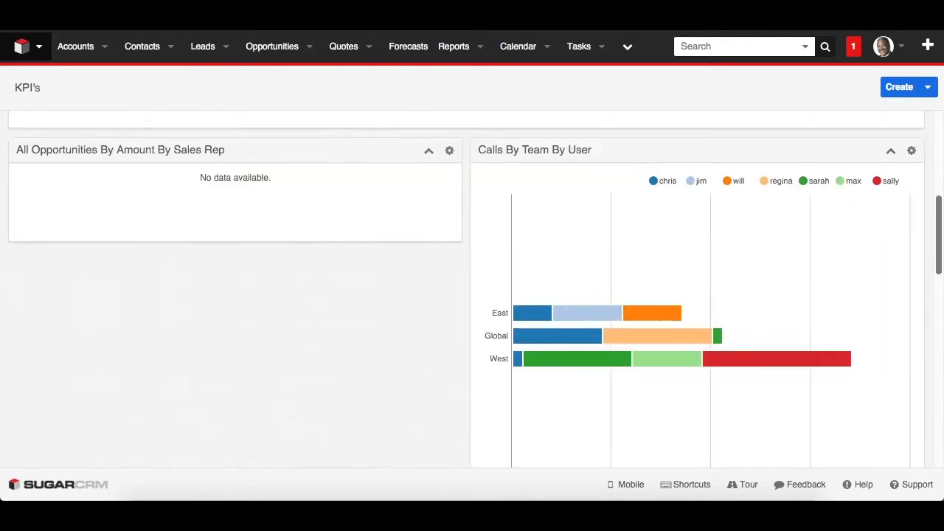
scroll(472, 295, "up", 5)
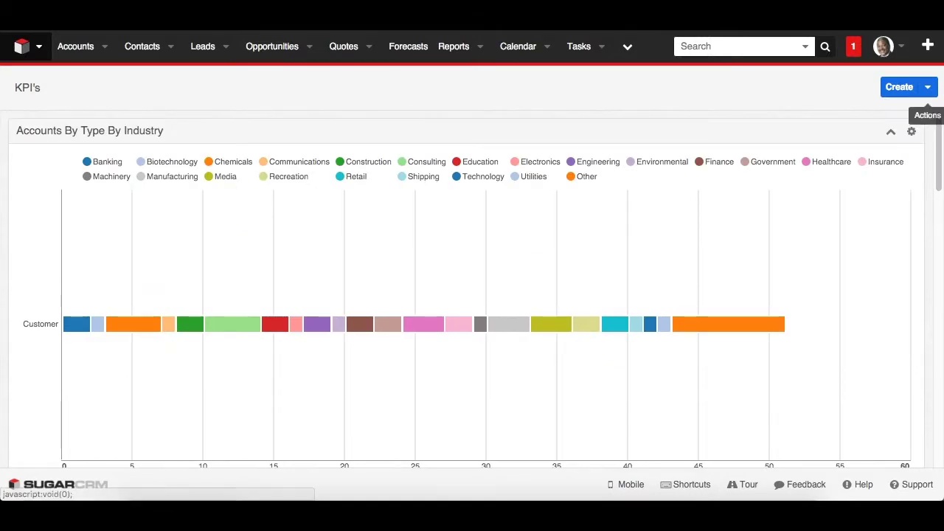
left_click(927, 86)
left_click(873, 140)
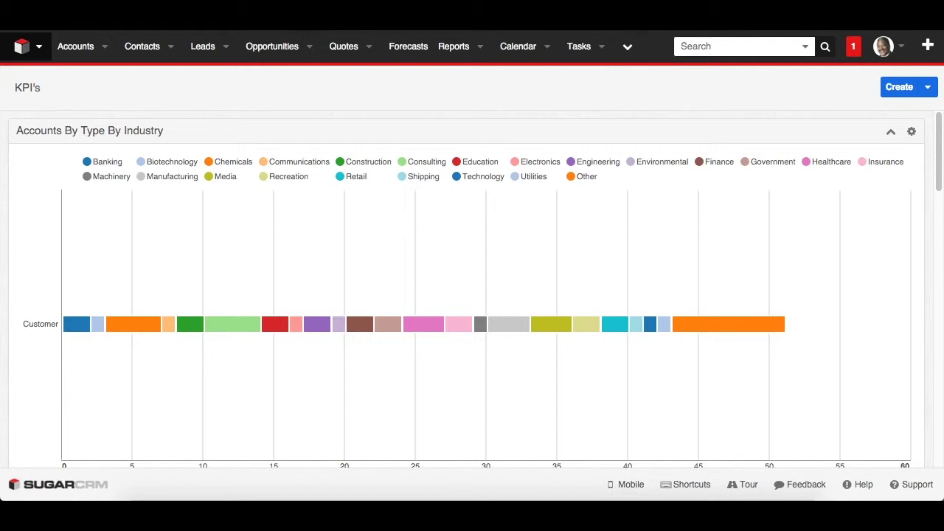
- Log out of the sales persona and sign in again as Admin
left_click(883, 46)
left_click(906, 181)
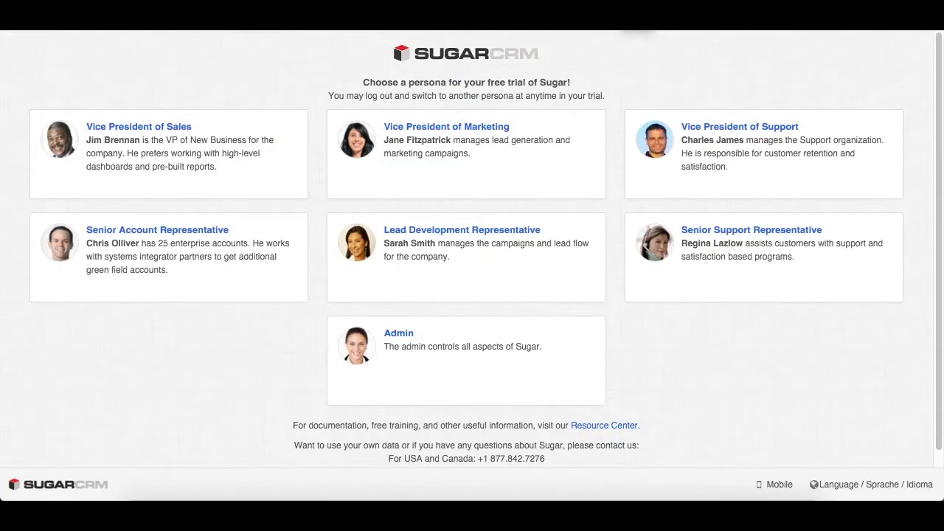
left_click(398, 334)
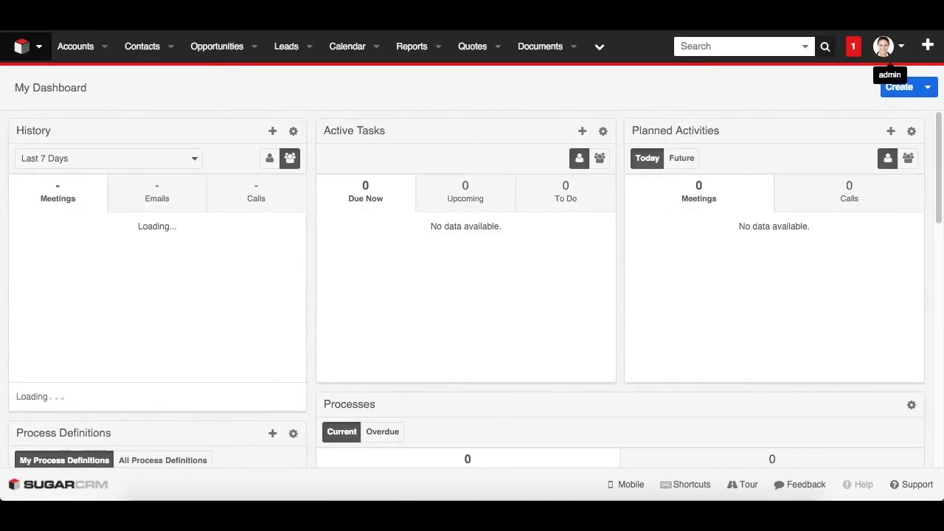
- Reopen the FayeBSG Sugar Dashboard Manager via Admin and select the VP Sales user's dashboard row
left_click(883, 45)
left_click(903, 130)
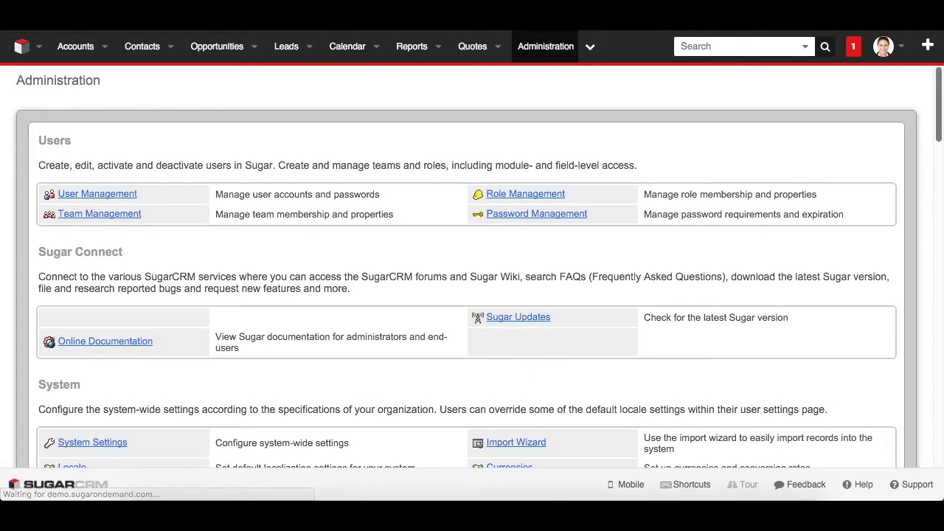
scroll(472, 265, "down", 10)
scroll(472, 265, "down", 10)
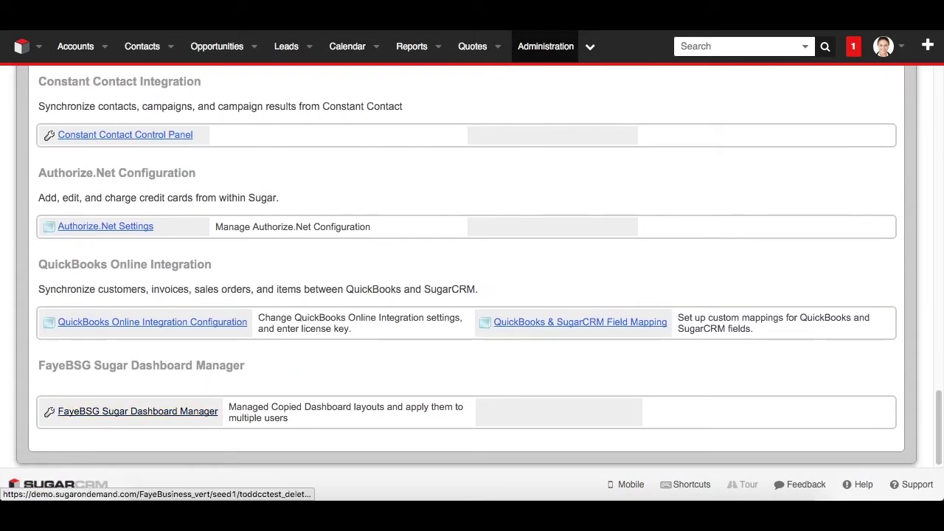
left_click(138, 410)
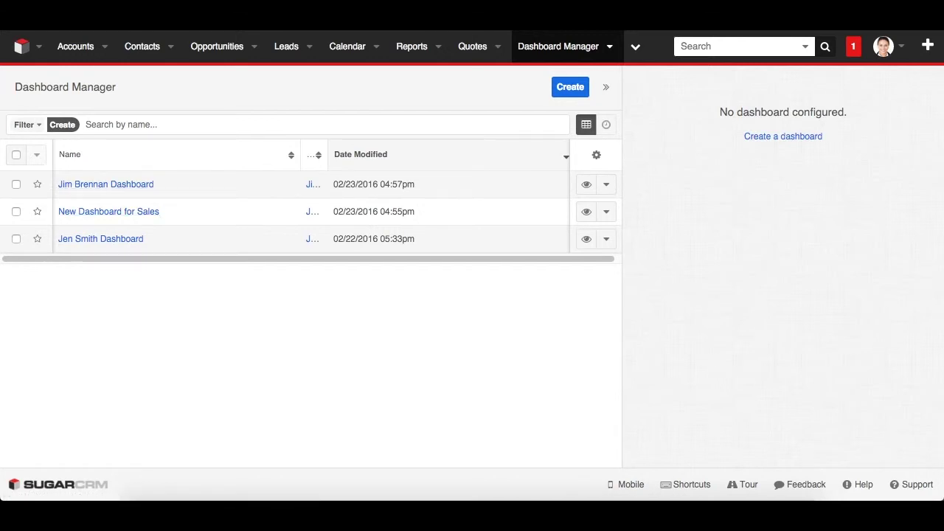
left_click(30, 45)
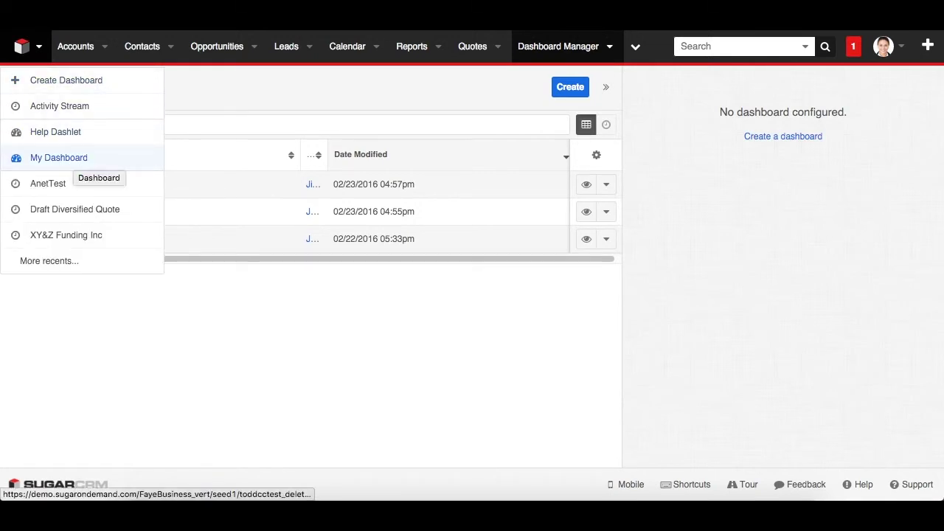
key("Escape")
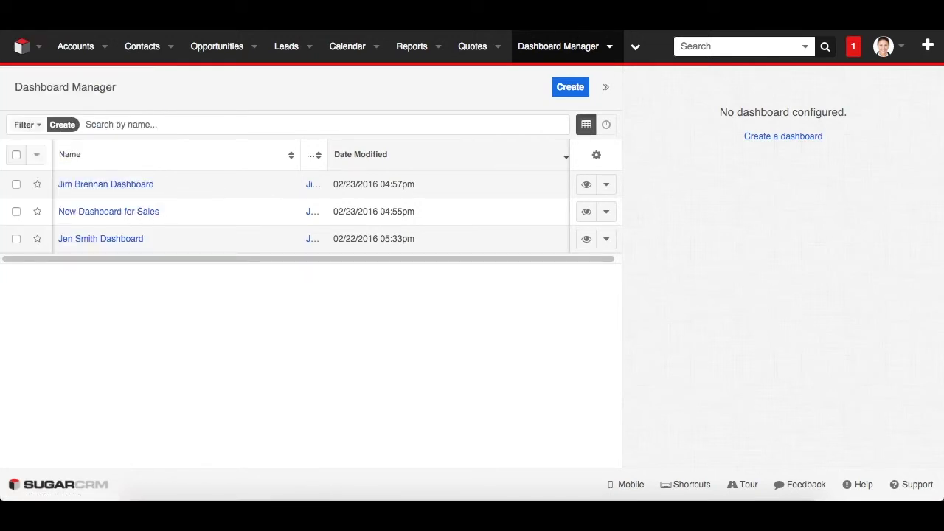
left_click(16, 184)
- Copy the VP Sales user's dashboard to the Administrator user, found by name search
left_click(606, 185)
left_click(553, 314)
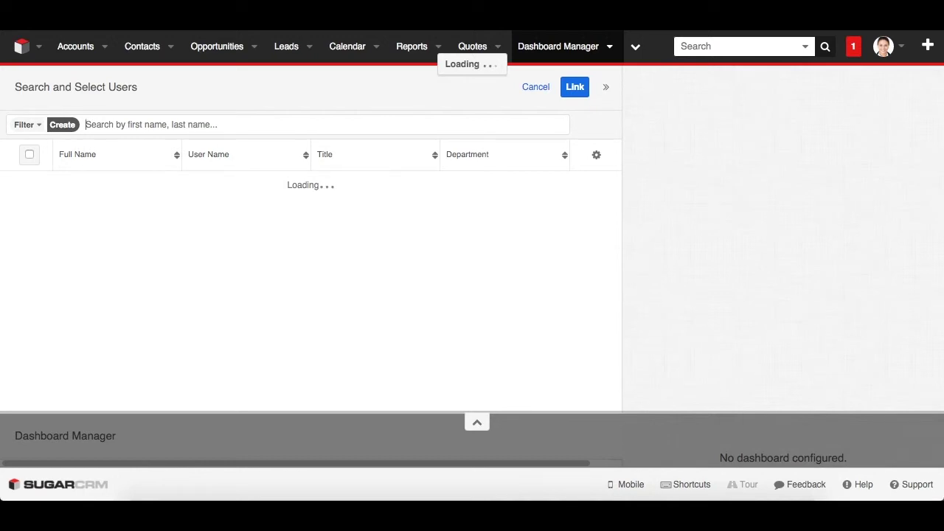
type("jen")
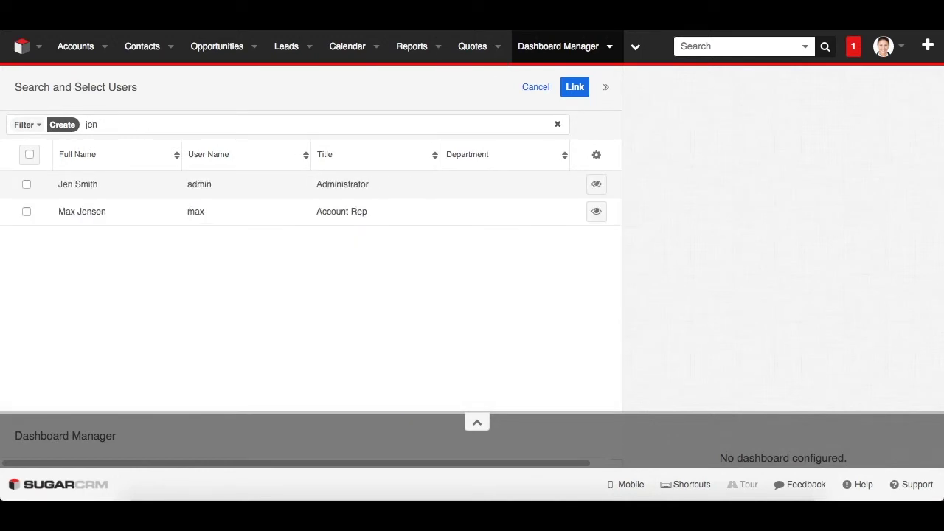
left_click(27, 185)
left_click(574, 87)
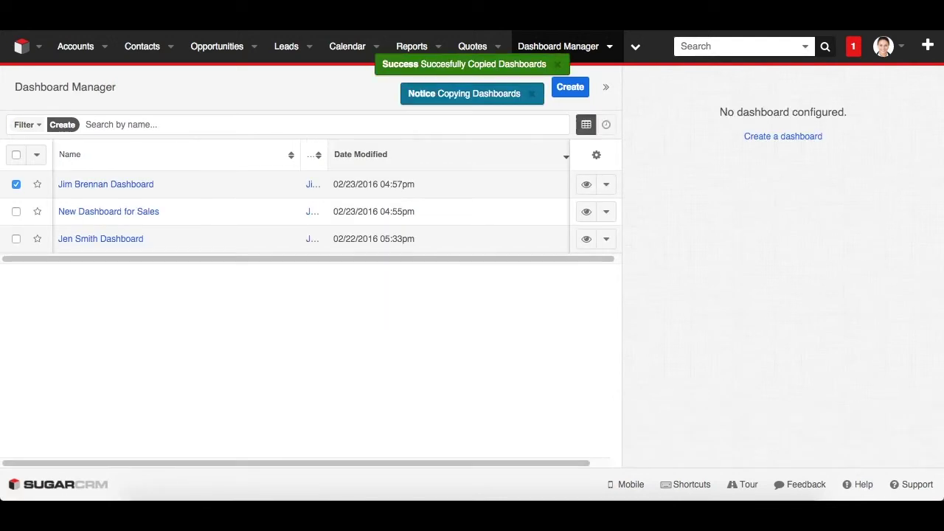
- Switch to the newly copied dashboard from the dashboards list
left_click(38, 45)
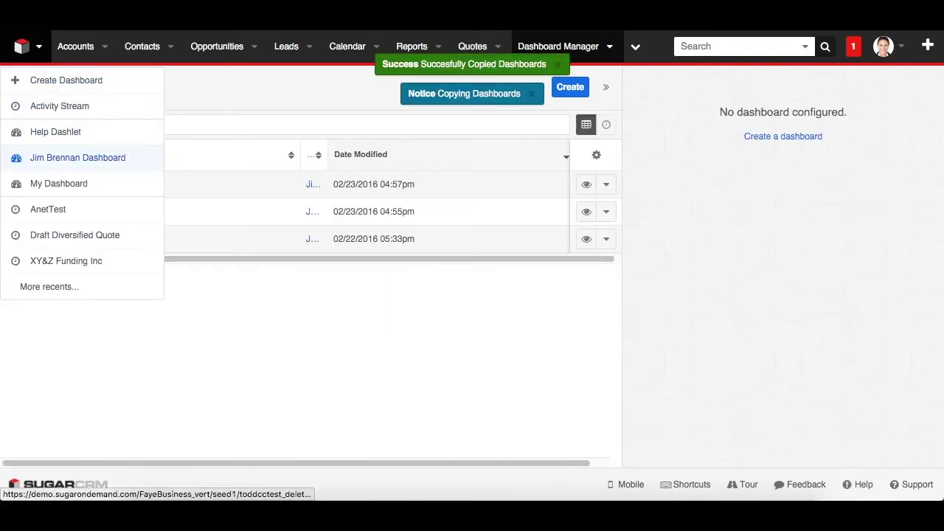
left_click(78, 157)
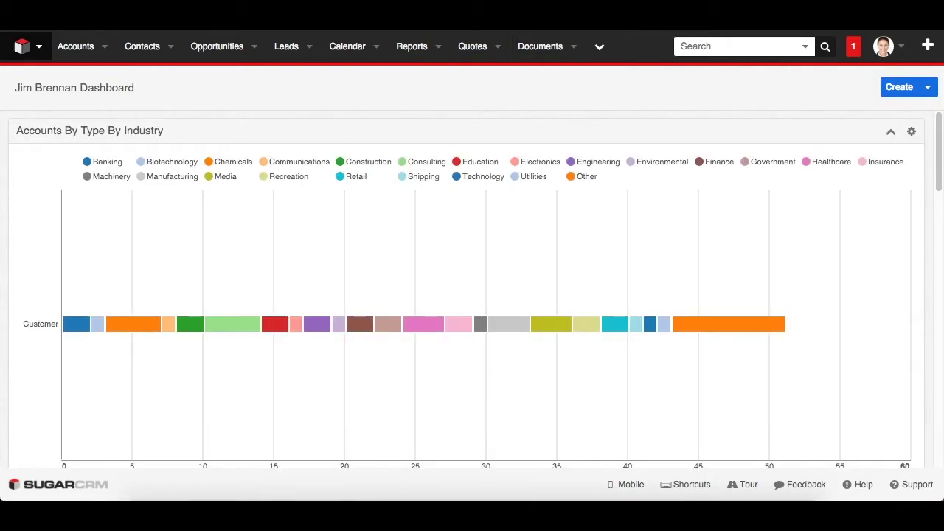
mouse_move(939, 153)
left_mouse_down()
mouse_move(939, 297)
mouse_move(939, 168)
left_mouse_up()
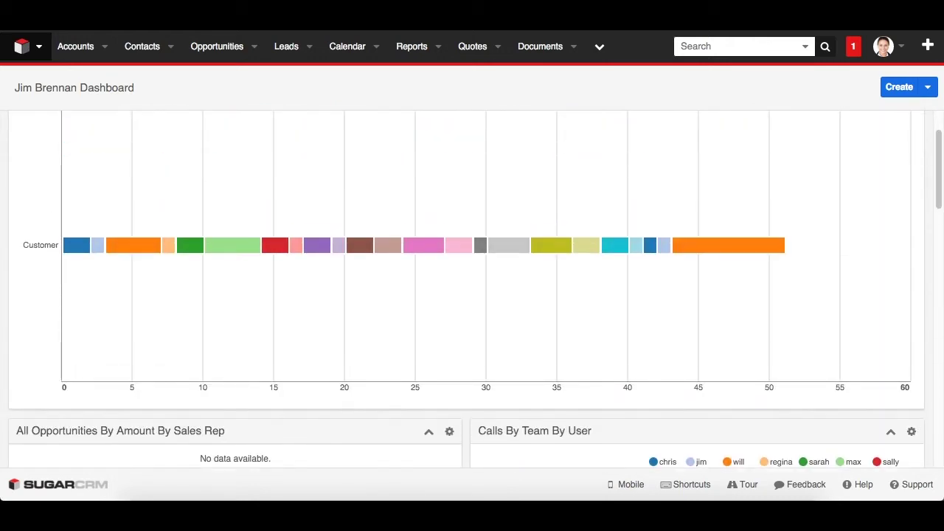
- Reopen the Dashboard Manager via Admin and show the VP Sales dashboard's row actions
left_click(883, 46)
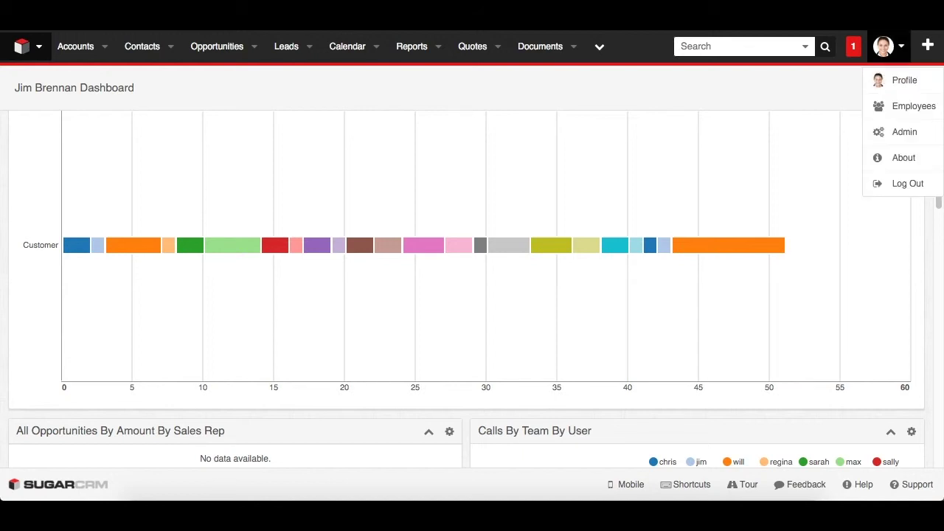
left_click(904, 132)
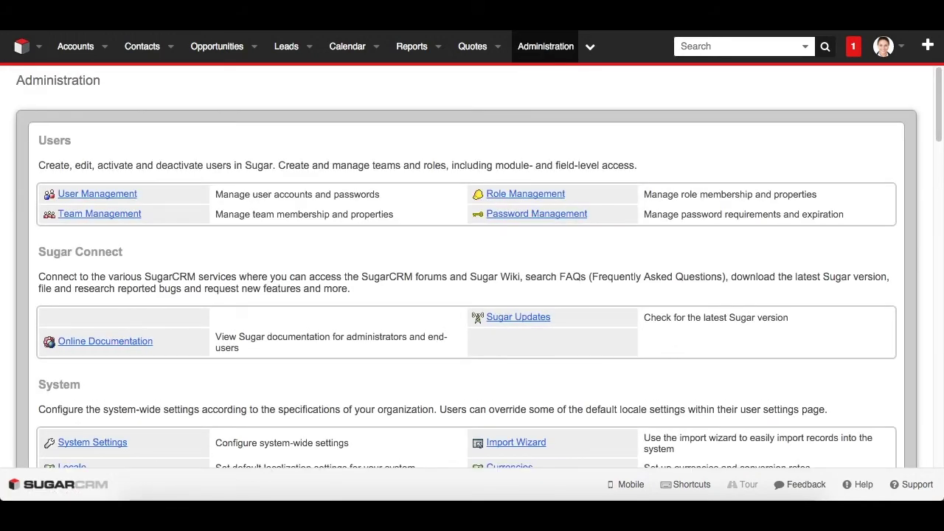
scroll(472, 266, "down", 1)
scroll(472, 265, "down", 10)
scroll(471, 265, "down", 3)
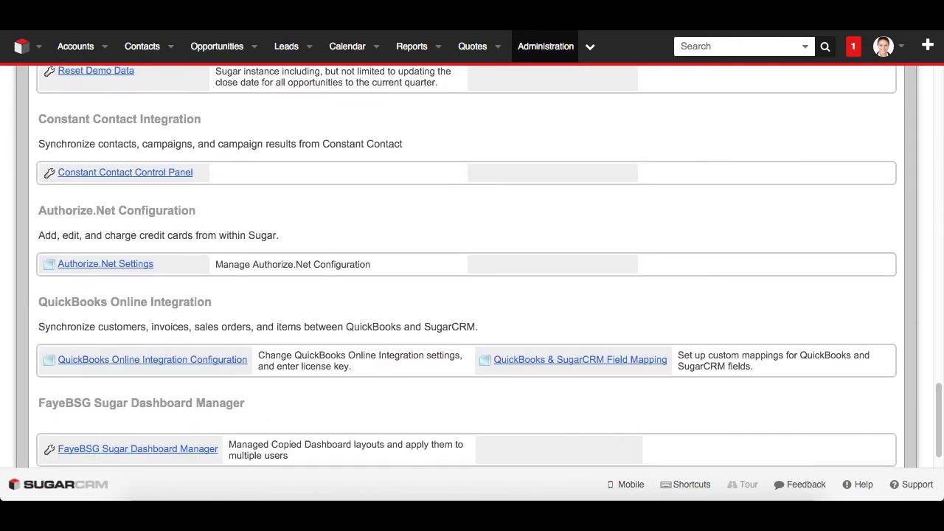
left_click(138, 448)
left_click(606, 184)
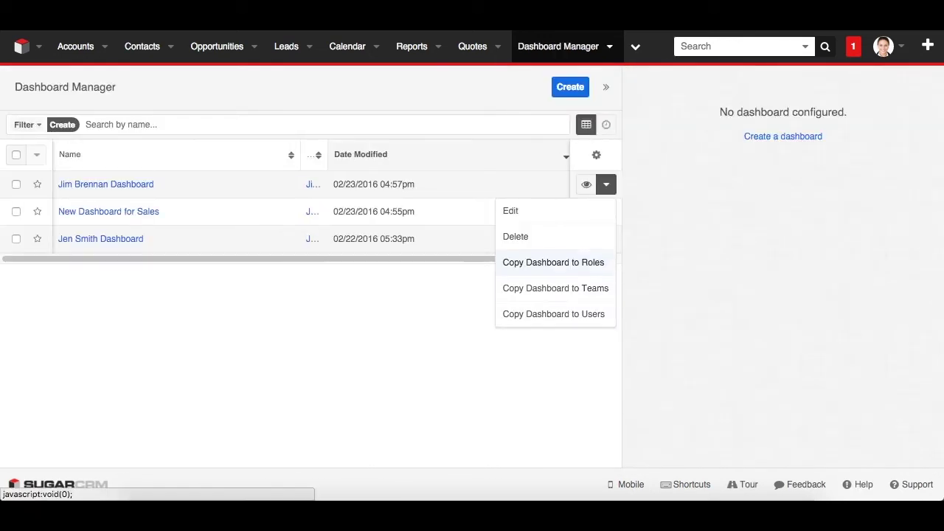